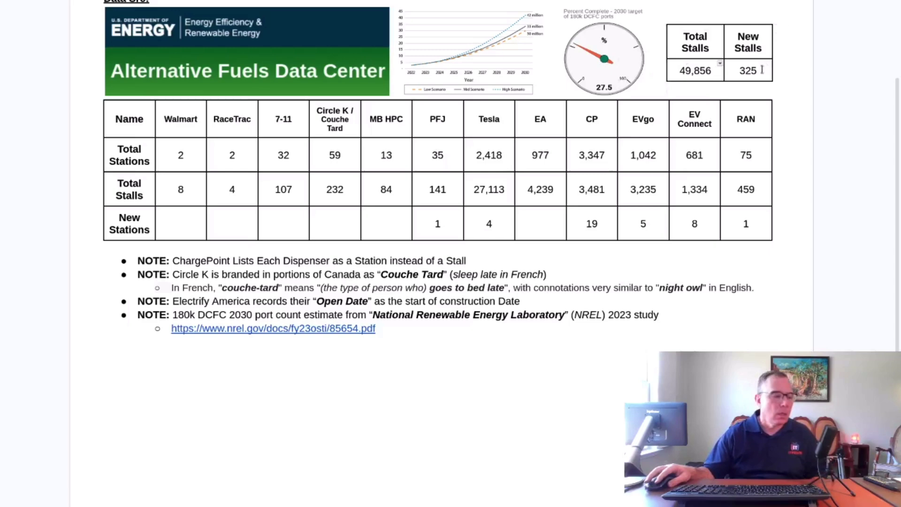
# Step: Review the New Stalls total (325) and RAN new-station count (1), then show the window overview
pyautogui.moveTo(762, 69); pyautogui.dragTo(742, 71)
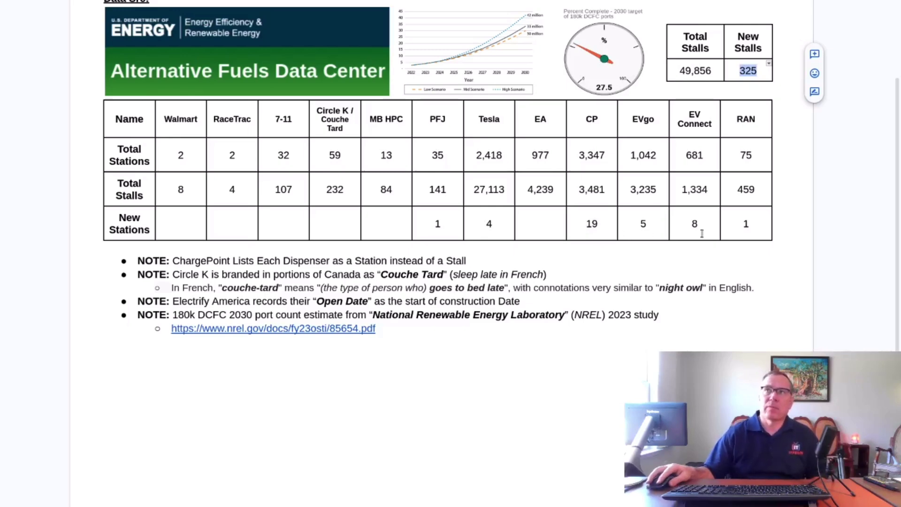
pyautogui.doubleClick(756, 227)
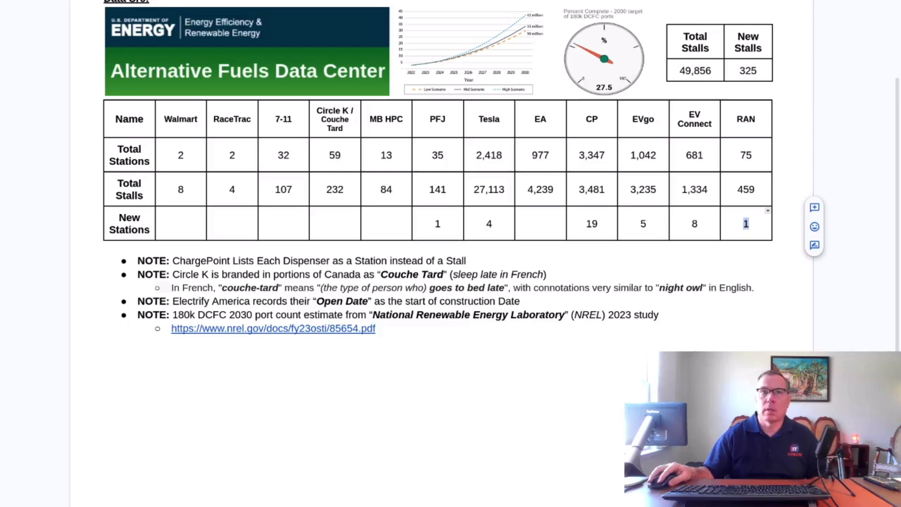
pyautogui.press('Right')
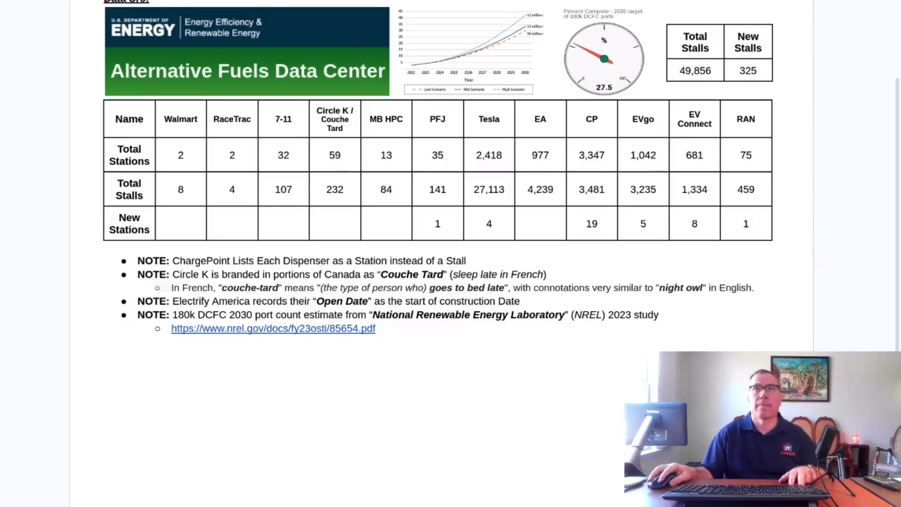
pyautogui.press('super')
# Step: Run the saved eVgo Pilot/Flying J stations query in the MariaDB terminal
pyautogui.click(362, 272)
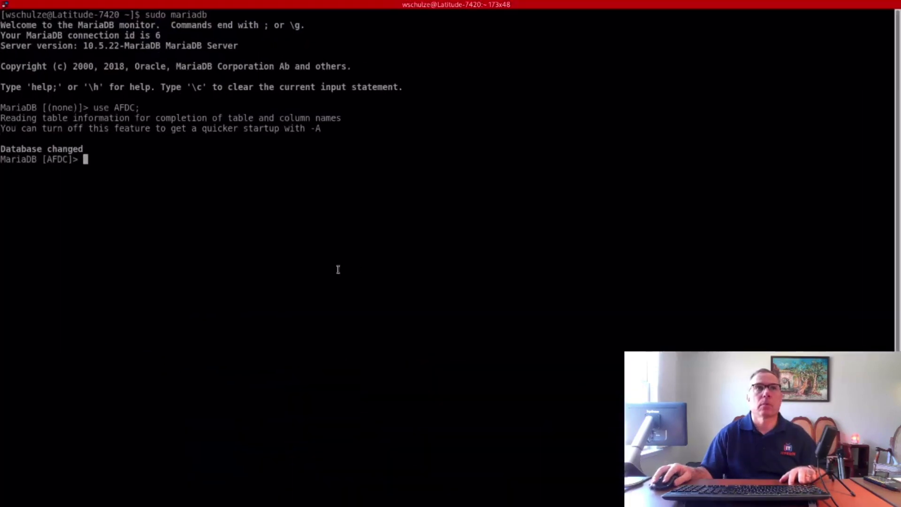
pyautogui.rightClick(228, 272)
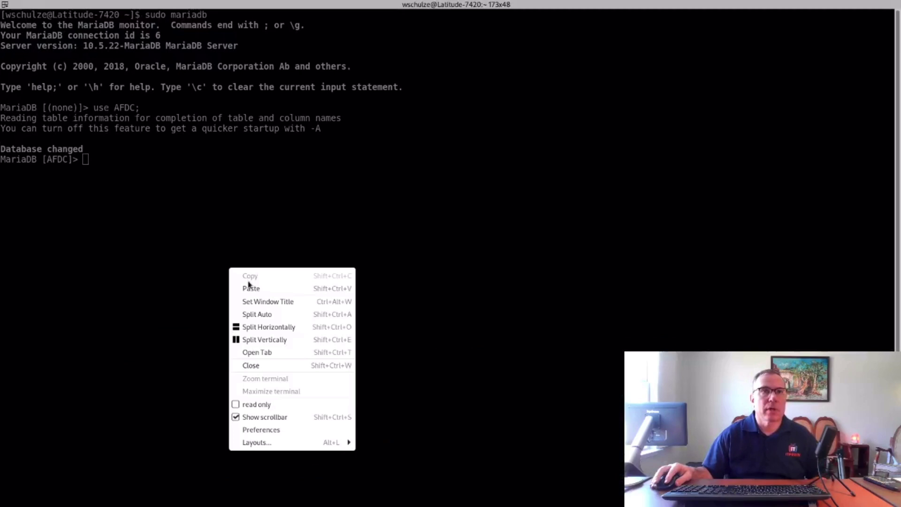
pyautogui.click(248, 288)
pyautogui.press('Return')
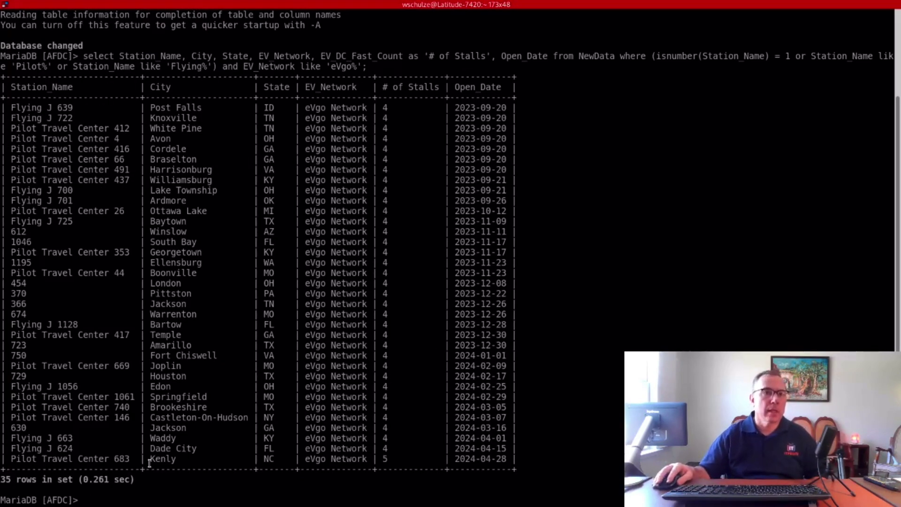
# Step: Highlight the Kenly station result row and its stall count of 5
pyautogui.moveTo(150, 461); pyautogui.dragTo(414, 463)
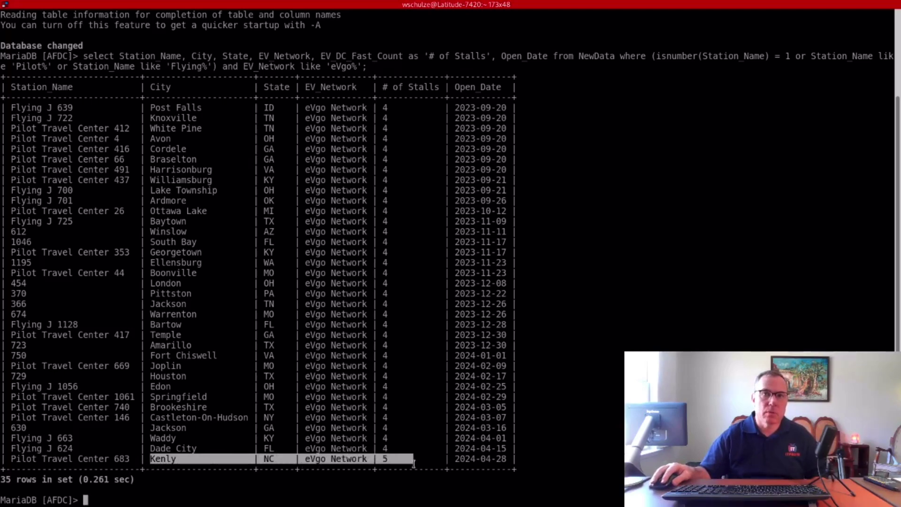
pyautogui.click(391, 462)
pyautogui.doubleClick(388, 461)
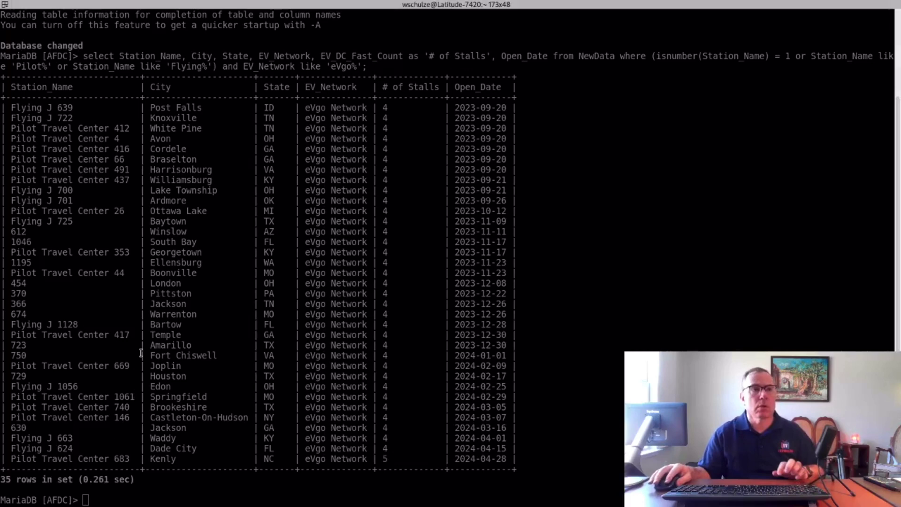
# Step: Run the Tesla left-join query, showing four new Superchargers opened 2024-04-25
pyautogui.rightClick(147, 156)
pyautogui.click(169, 174)
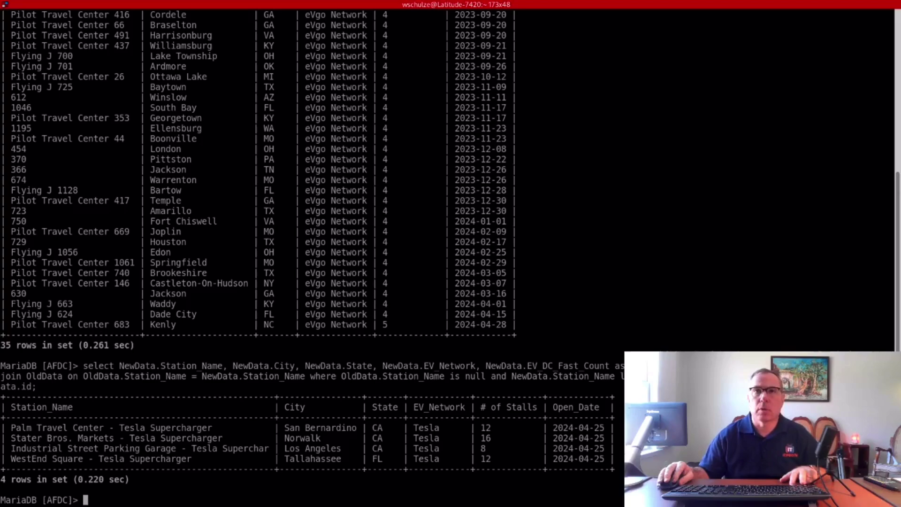
pyautogui.press('super')
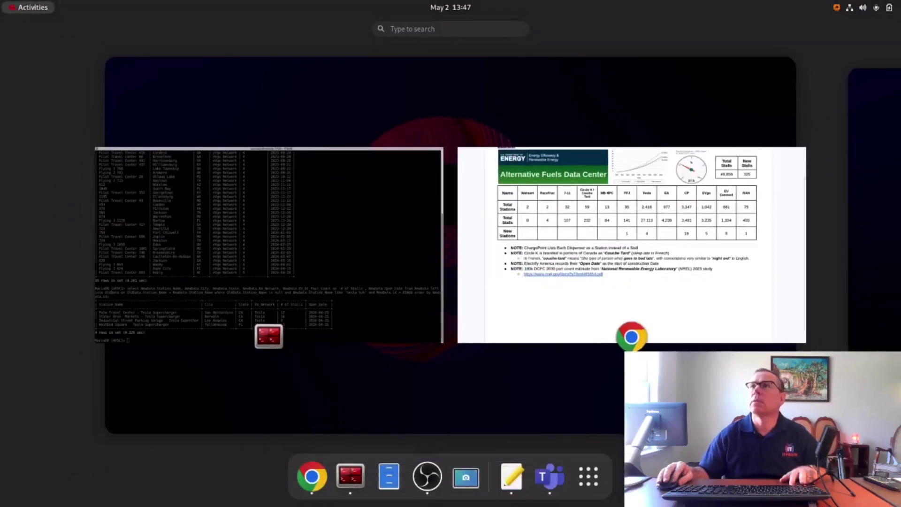
pyautogui.click(196, 263)
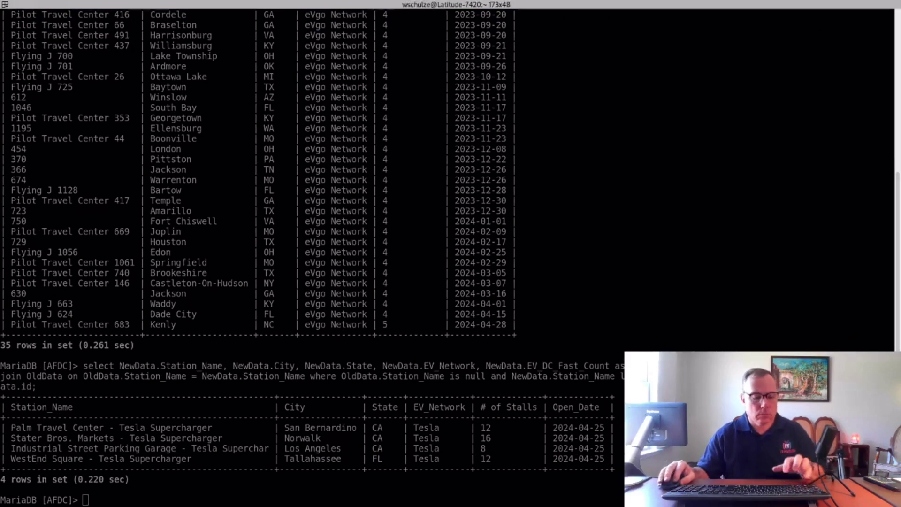
# Step: Run the ChargePoint left-join query and highlight the two WINDSOR STA#1 rows among 19 results
pyautogui.rightClick(263, 276)
pyautogui.click(297, 301)
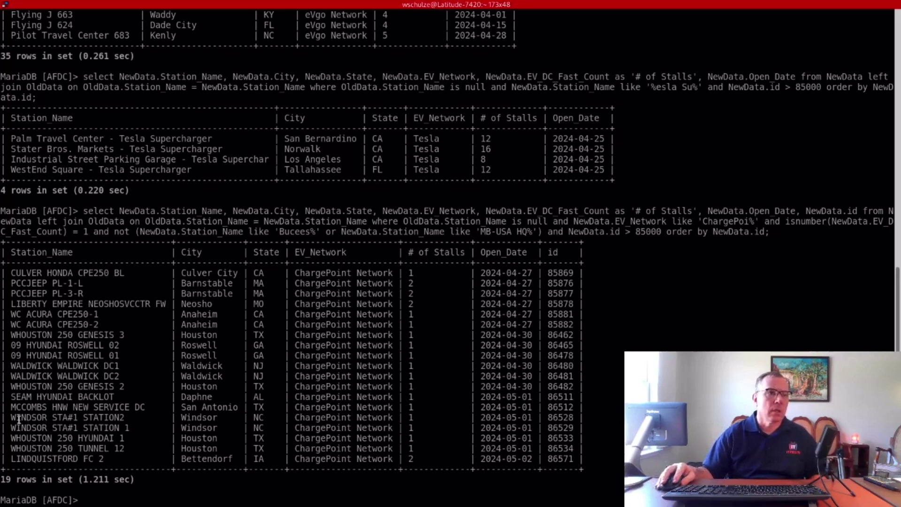
pyautogui.moveTo(11, 416)
pyautogui.mouseDown()
pyautogui.moveTo(577, 421)
pyautogui.moveTo(583, 429)
pyautogui.mouseUp()
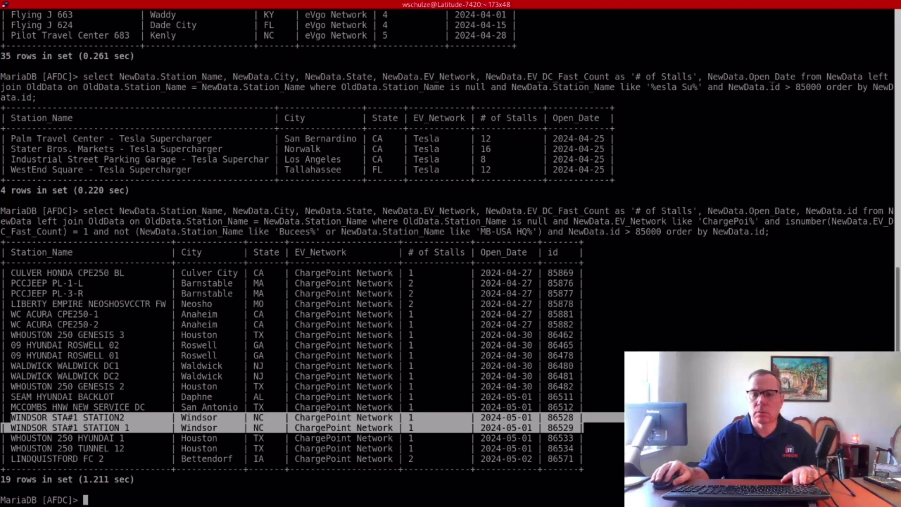
pyautogui.hotkey('alt', 'Tab')
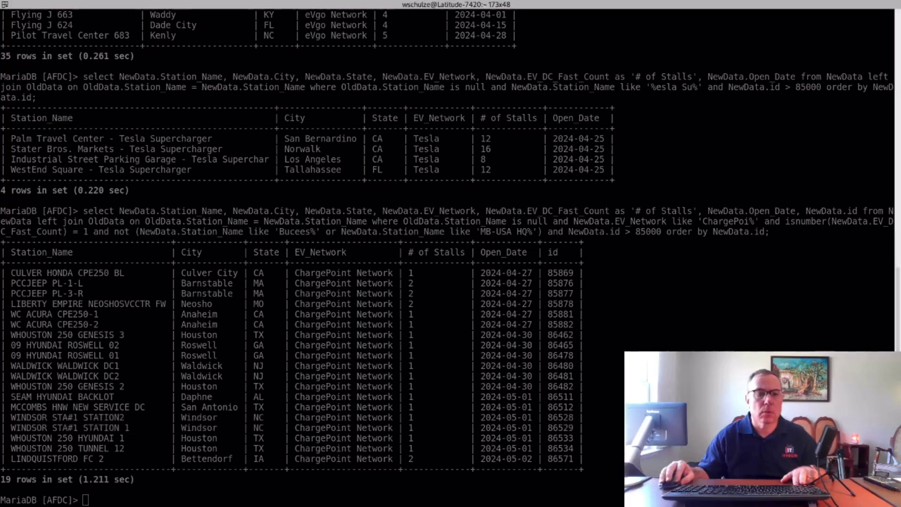
# Step: Run the non-travel-center eVgo query, then review the three 6-stall rows and Hammock Landing
pyautogui.rightClick(217, 287)
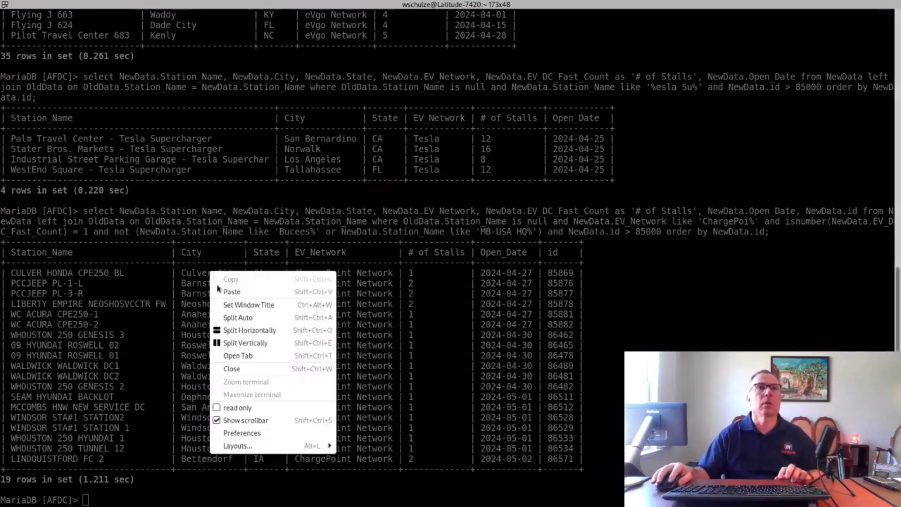
pyautogui.click(232, 292)
pyautogui.press('Return')
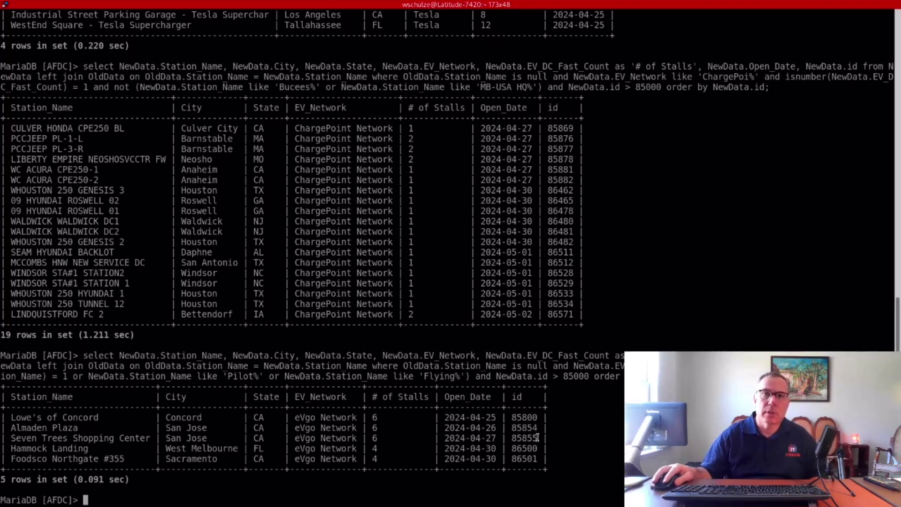
pyautogui.moveTo(537, 438); pyautogui.dragTo(3, 417)
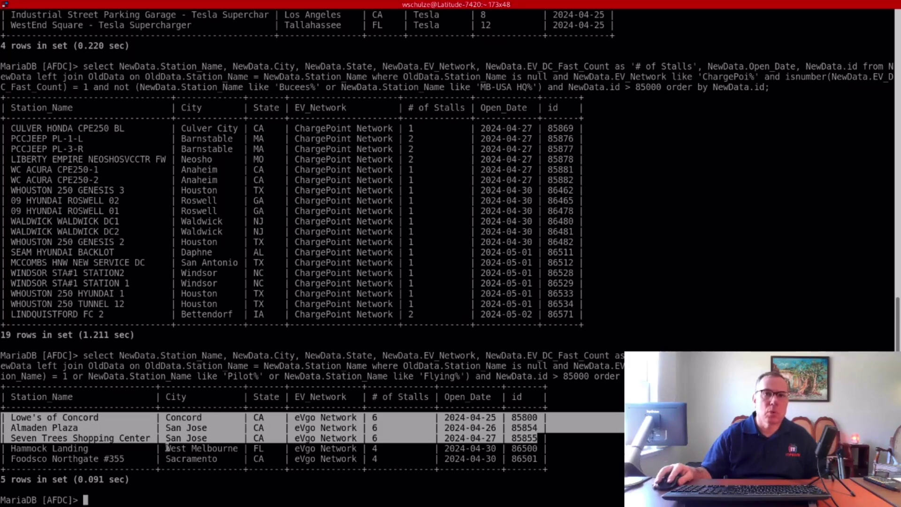
pyautogui.moveTo(167, 448); pyautogui.dragTo(574, 451)
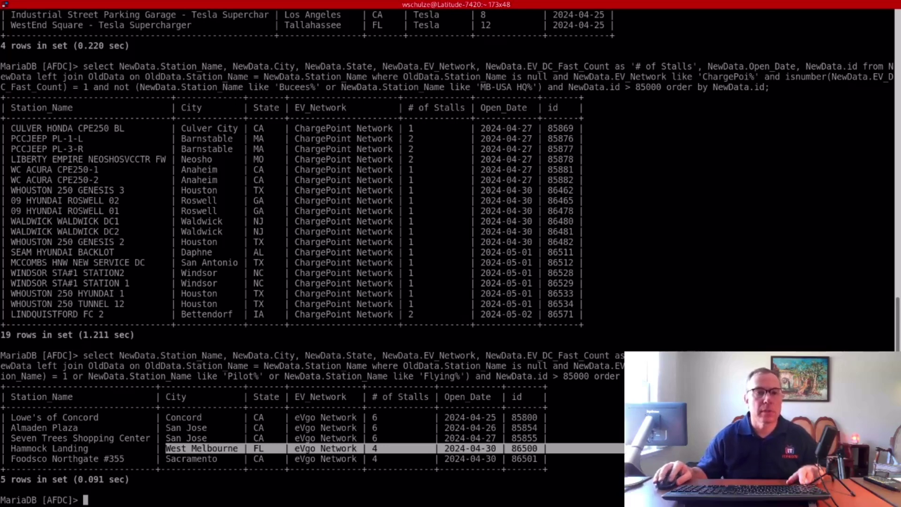
pyautogui.hotkey('alt', 'Tab')
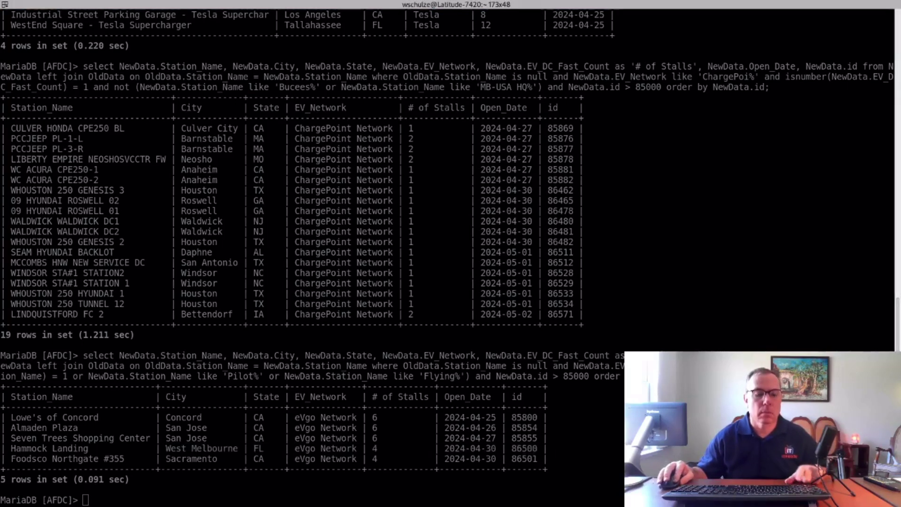
# Step: Run the EV Connect query listing eight new stations, Branson through Statesville
pyautogui.rightClick(174, 338)
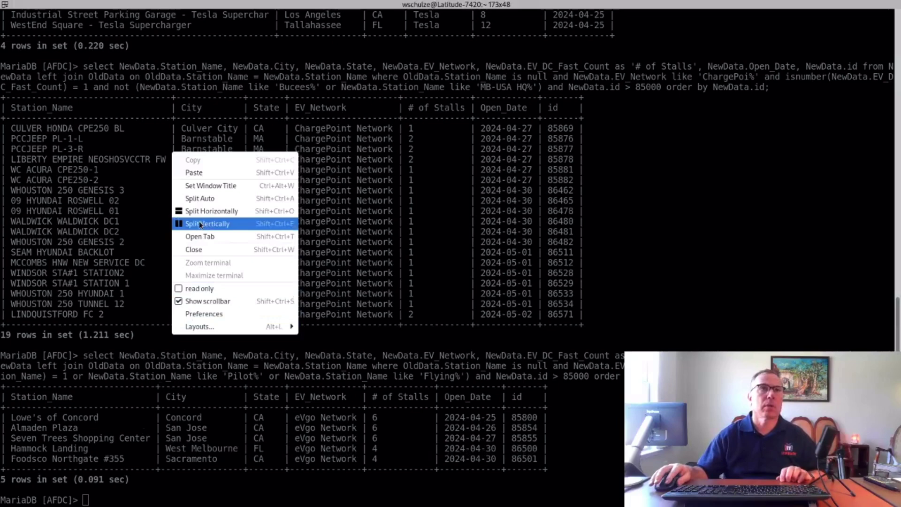
pyautogui.click(202, 174)
pyautogui.hotkey('ctrl', 'shift', 'v')
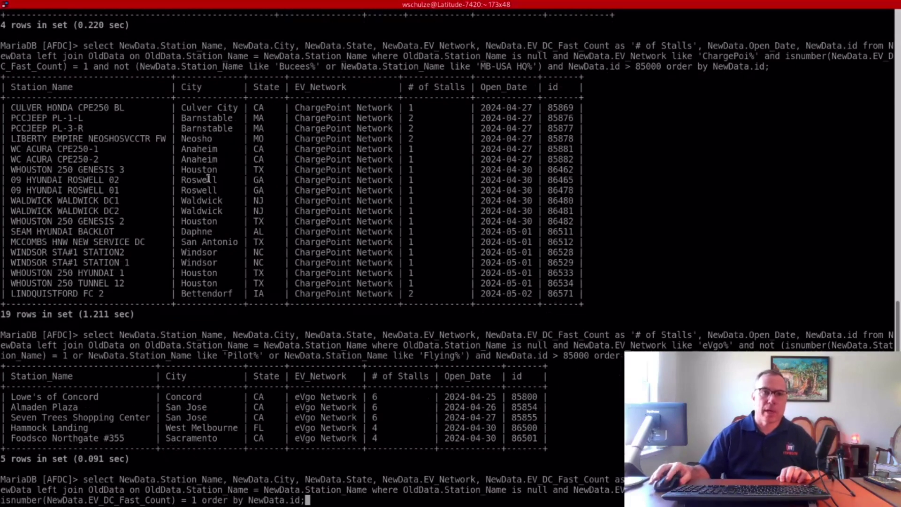
pyautogui.press('Return')
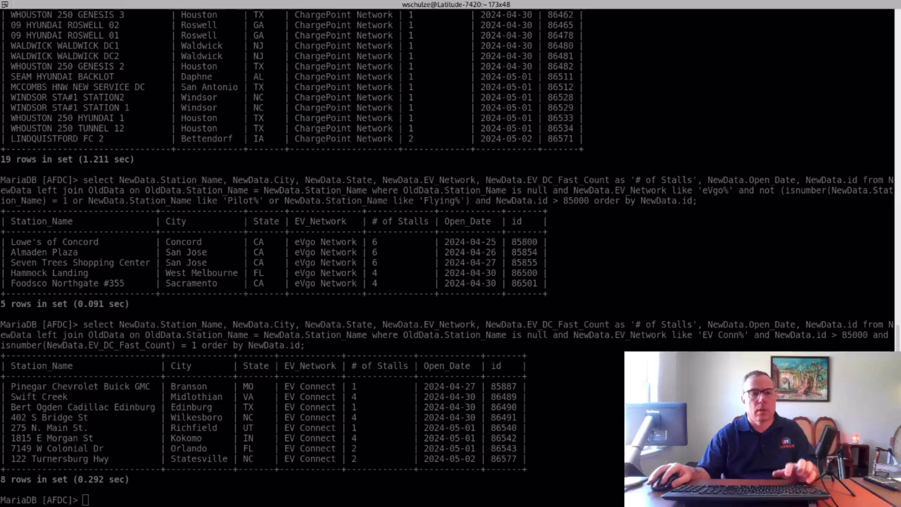
# Step: Run the Rivian query, finding the 6-stall Columbia, MO station, then show the window overview
pyautogui.rightClick(399, 309)
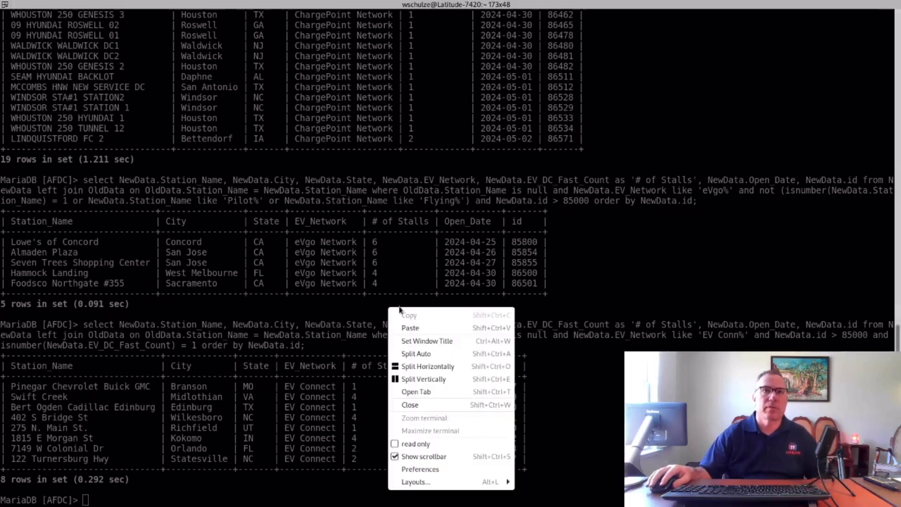
pyautogui.click(409, 327)
pyautogui.press('Return')
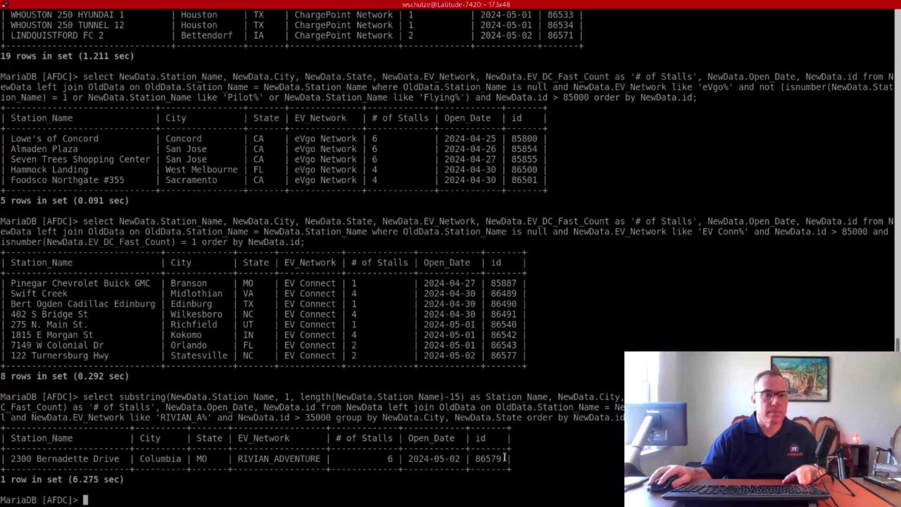
pyautogui.press('super')
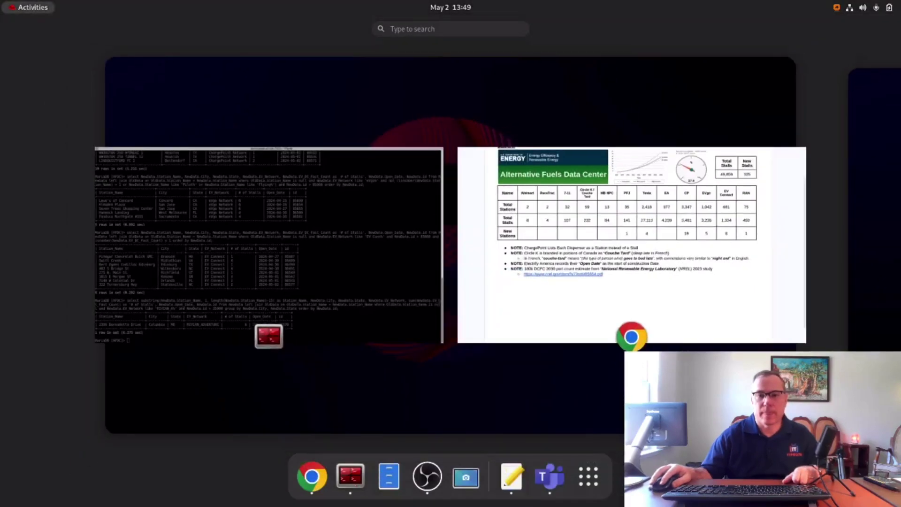